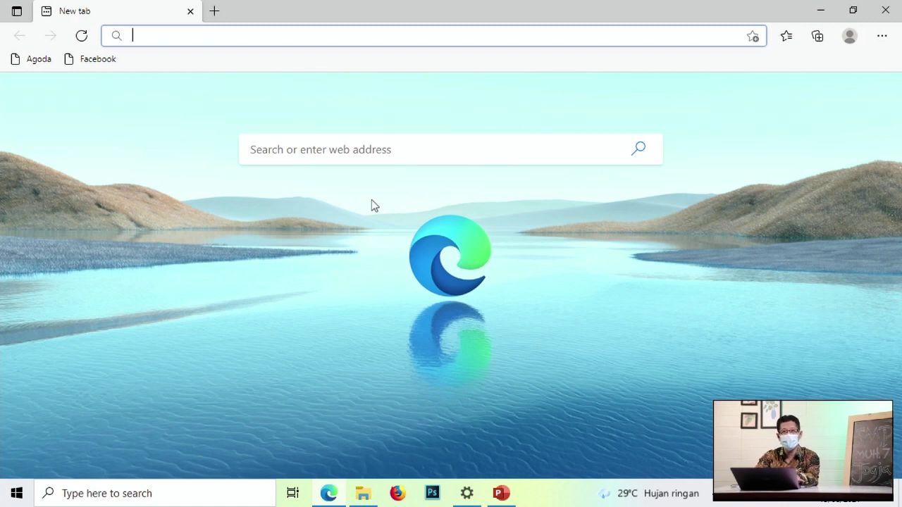
Go to desmos.com and open the Graphing Calculator.
type("de")
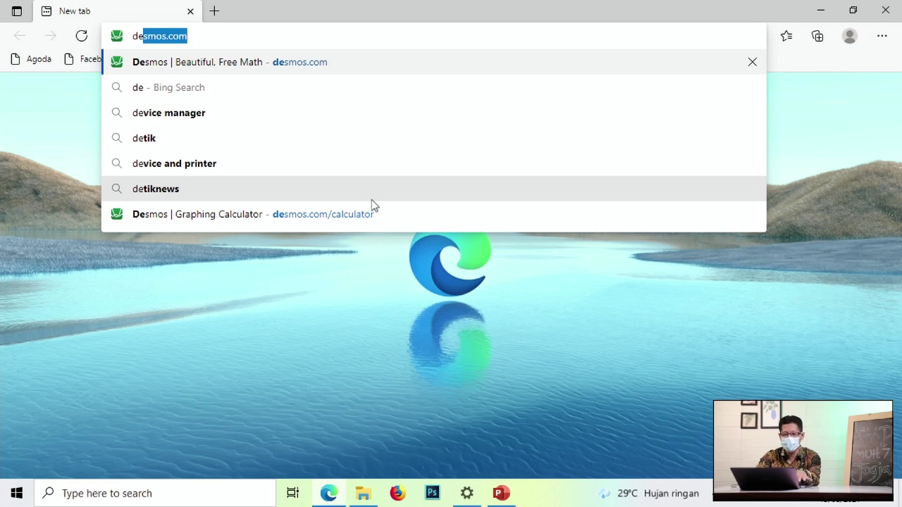
type("smos.com")
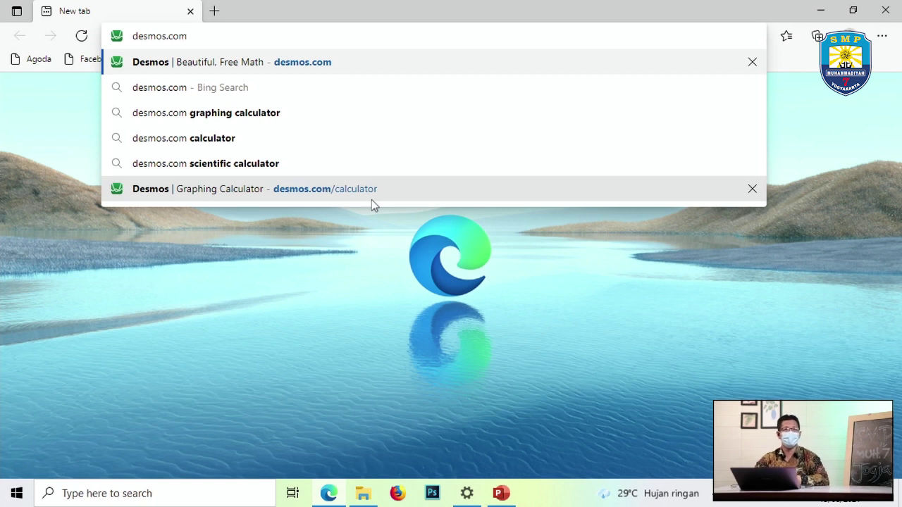
key("Return")
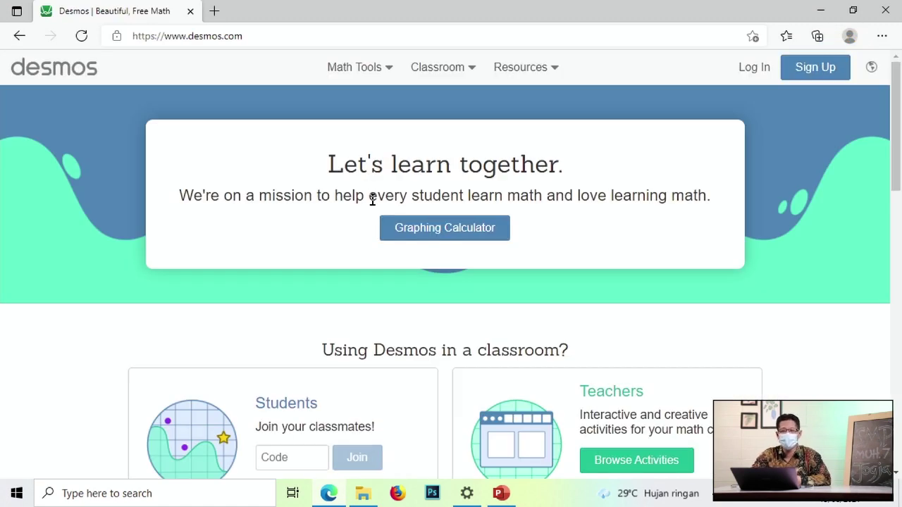
left_click(465, 236)
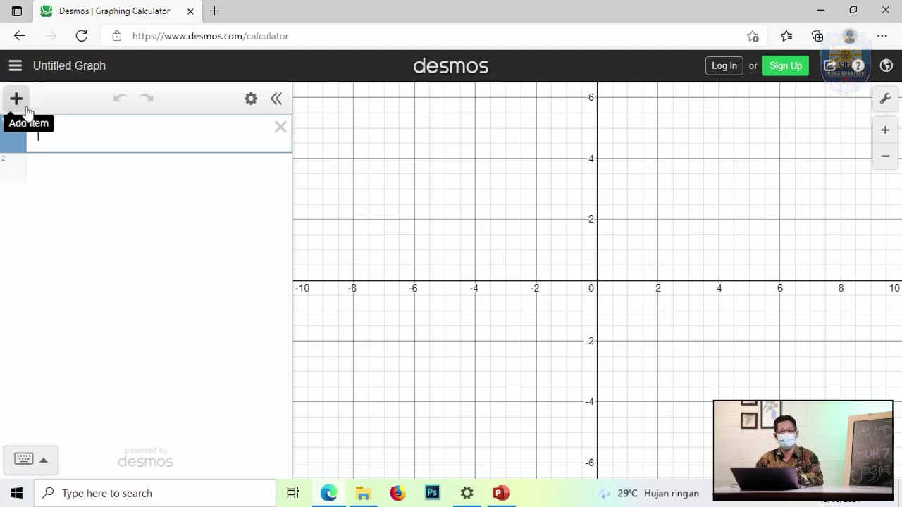
left_click(26, 108)
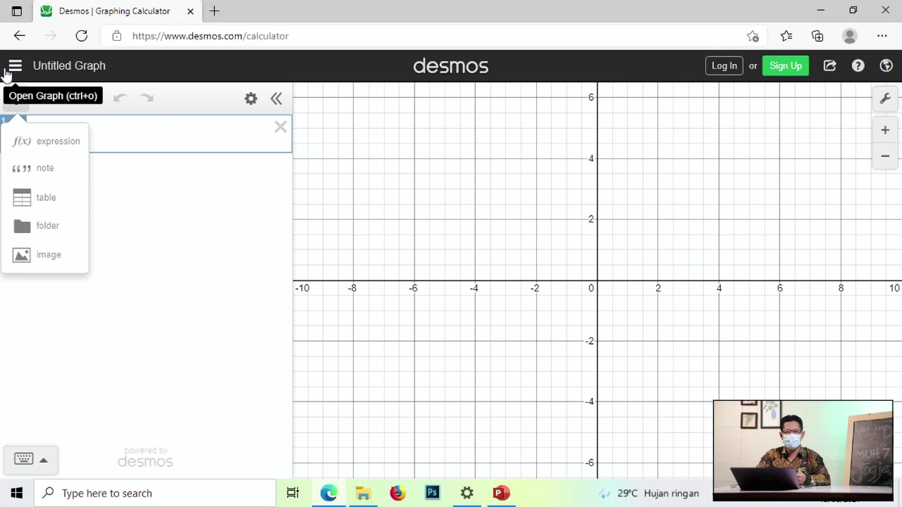
left_click(24, 101)
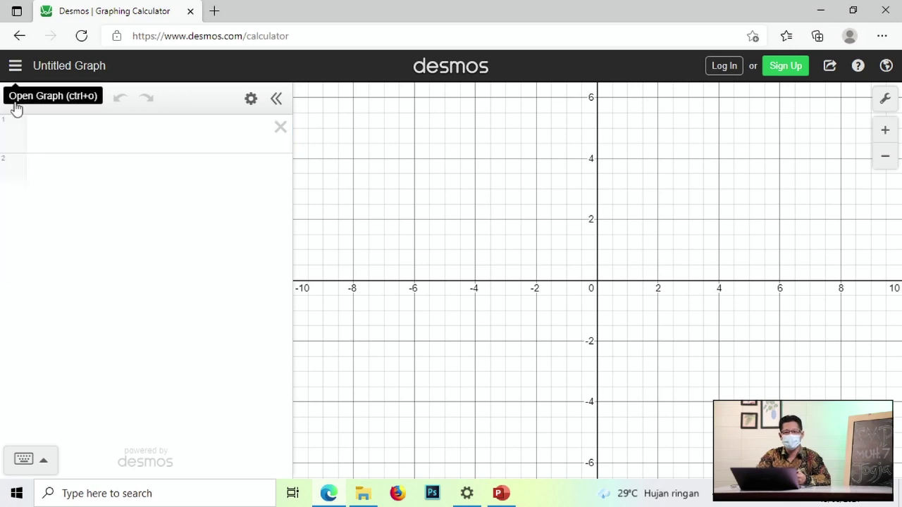
left_click(19, 101)
left_click(20, 100)
left_click(19, 100)
left_click(19, 101)
left_click(19, 100)
left_click(19, 101)
left_click(19, 101)
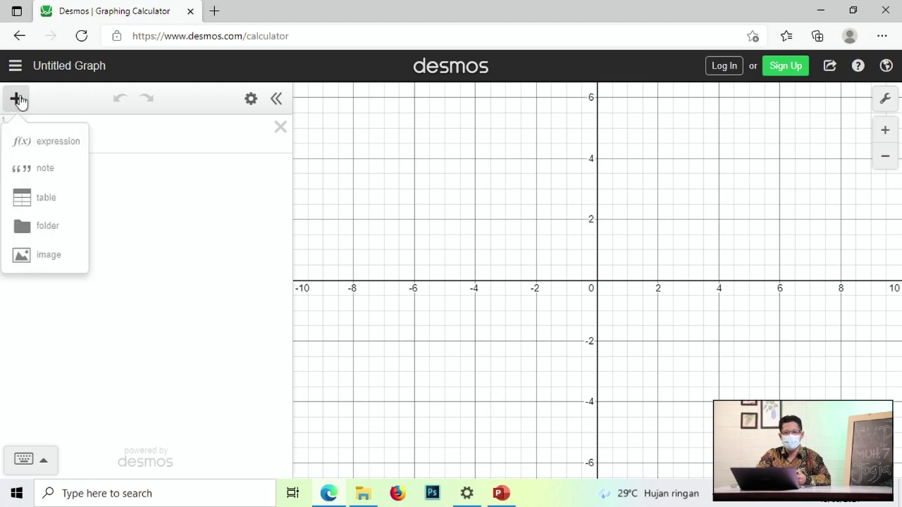
Graph the function y = x² in the first expression row, using the on-screen math keypad.
left_click(212, 132)
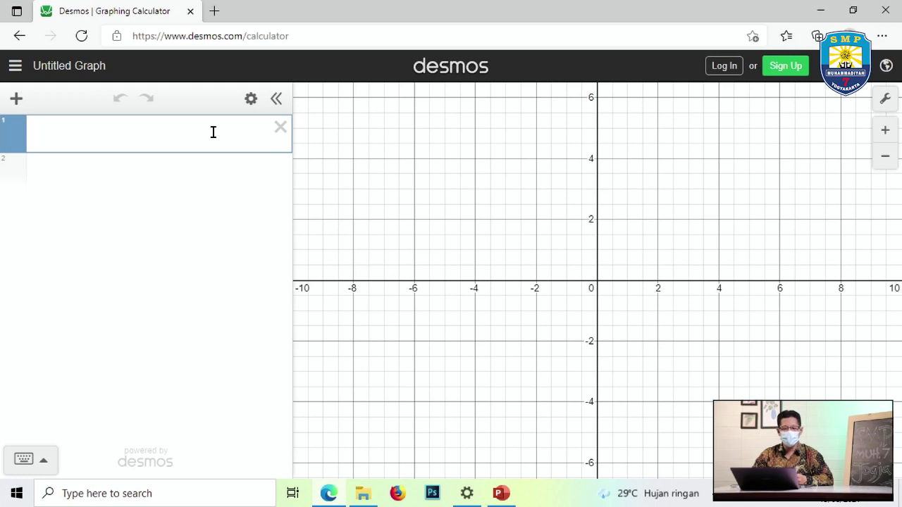
left_click(23, 460)
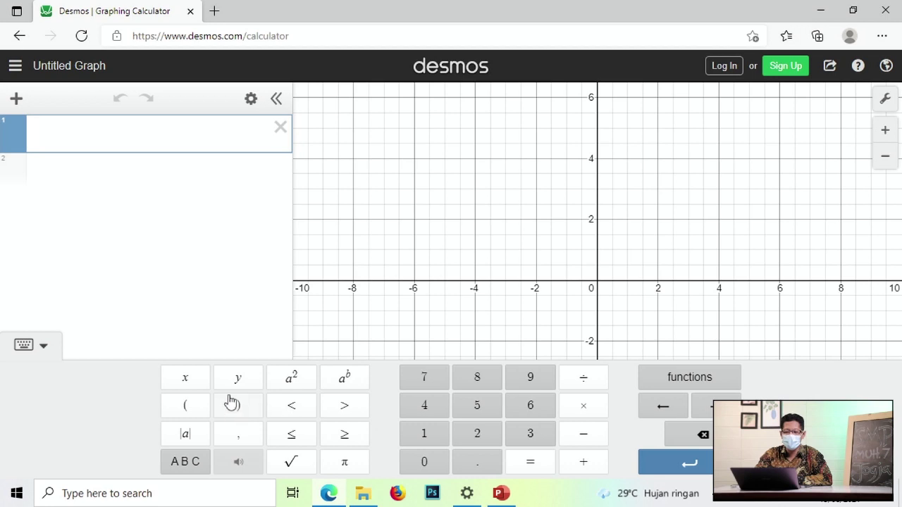
left_click(248, 380)
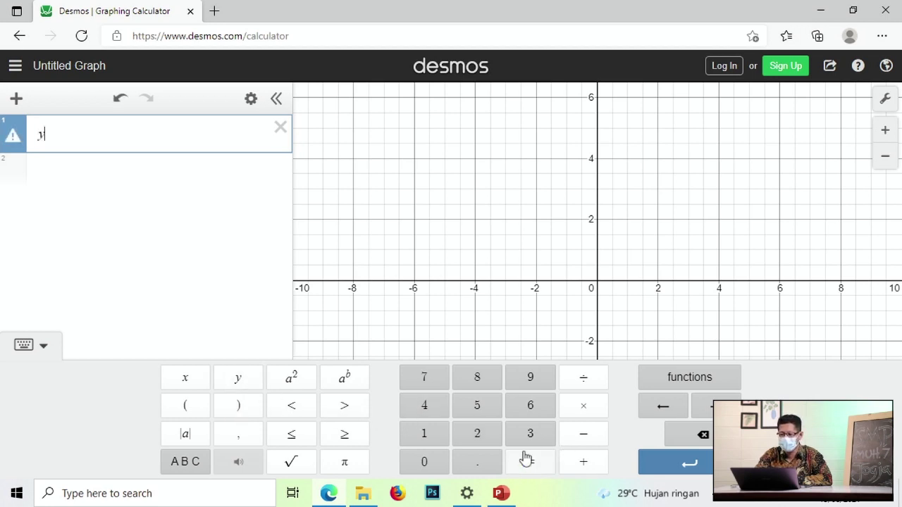
left_click(535, 471)
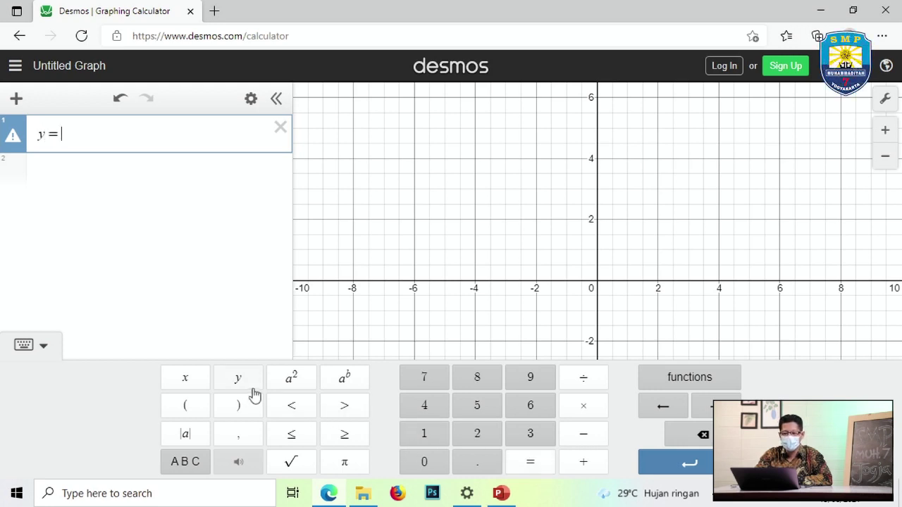
left_click(187, 381)
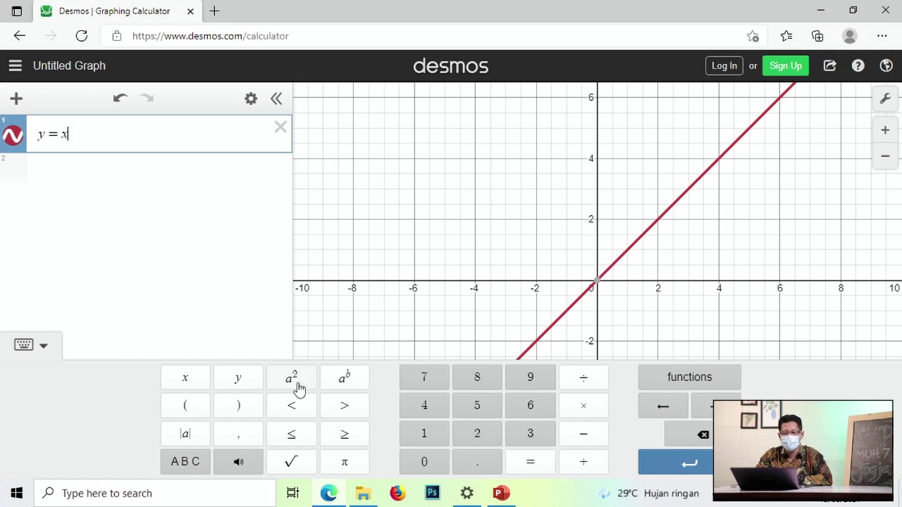
left_click(299, 387)
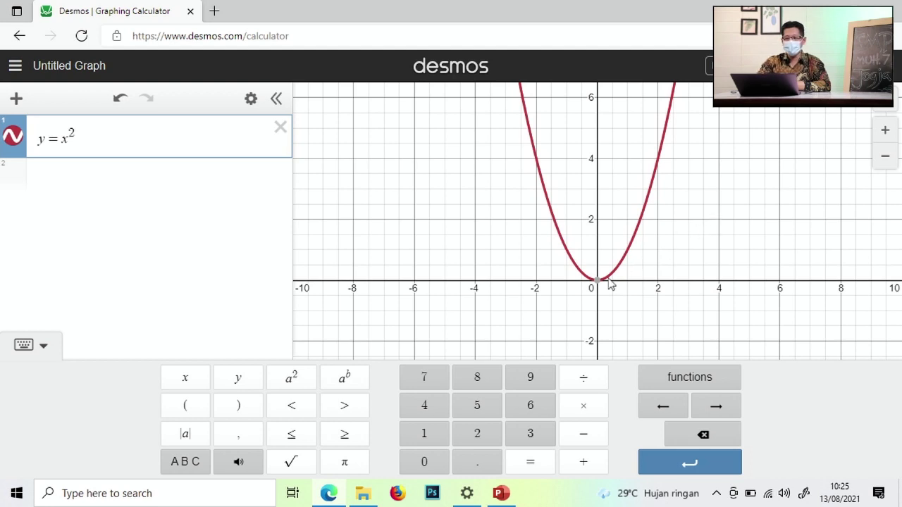
Add a second expression that graphs y = 2x².
key("Return")
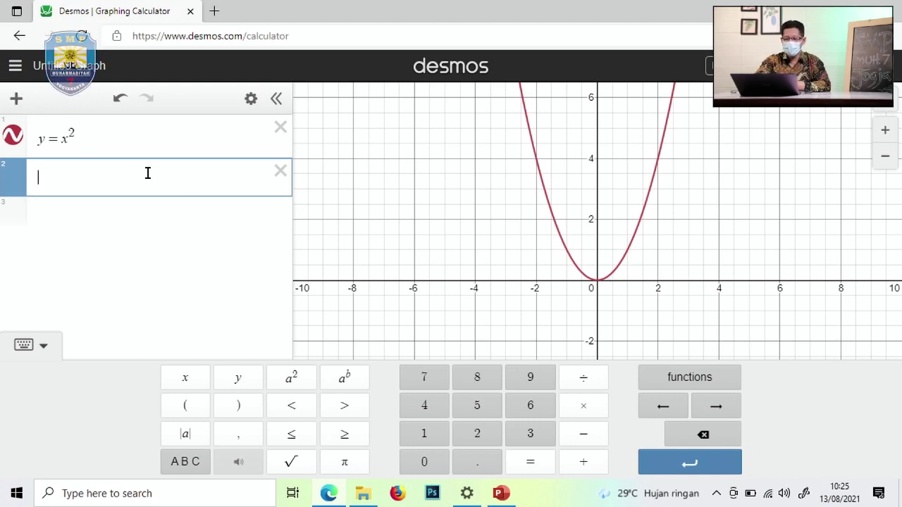
type("y")
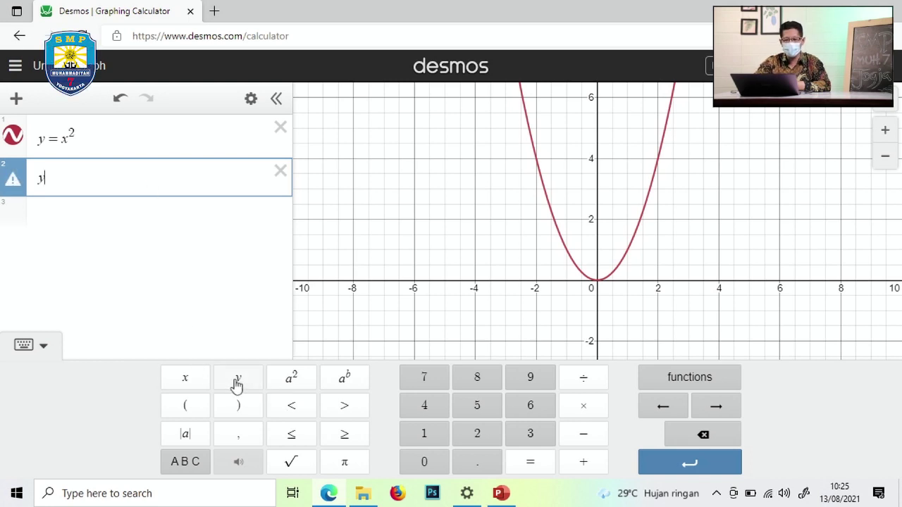
left_click(527, 461)
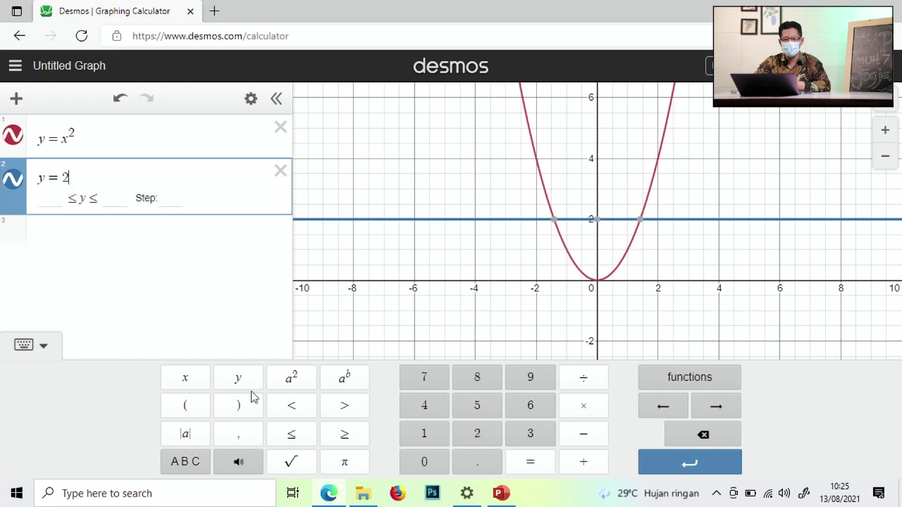
left_click(197, 385)
left_click(291, 381)
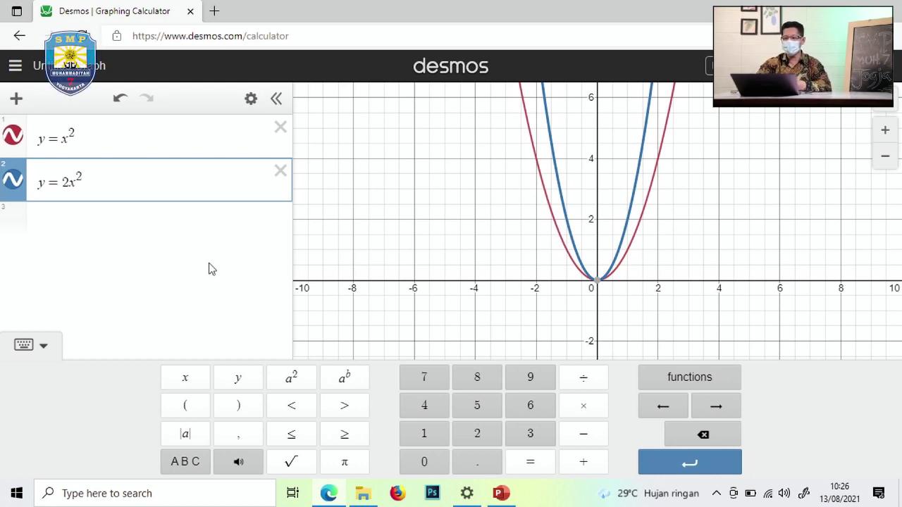
Add a third expression that graphs y = −x².
key("Return")
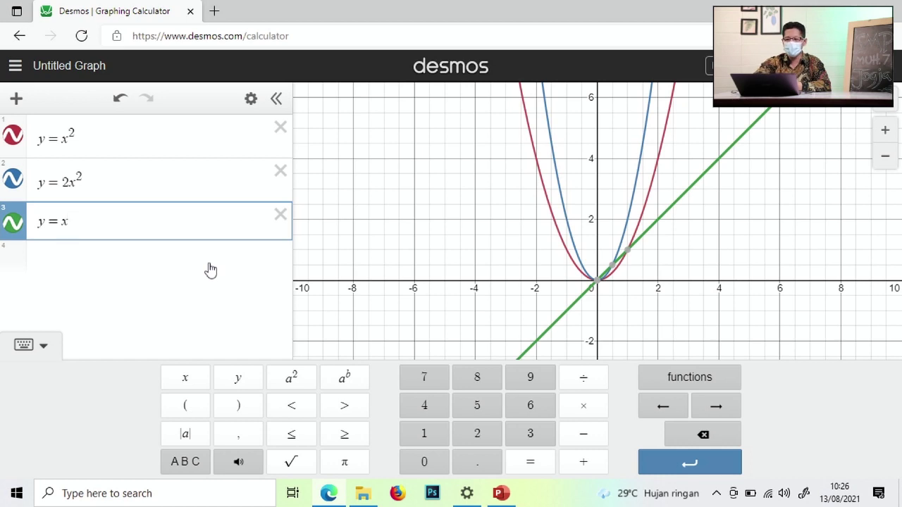
key("BackSpace")
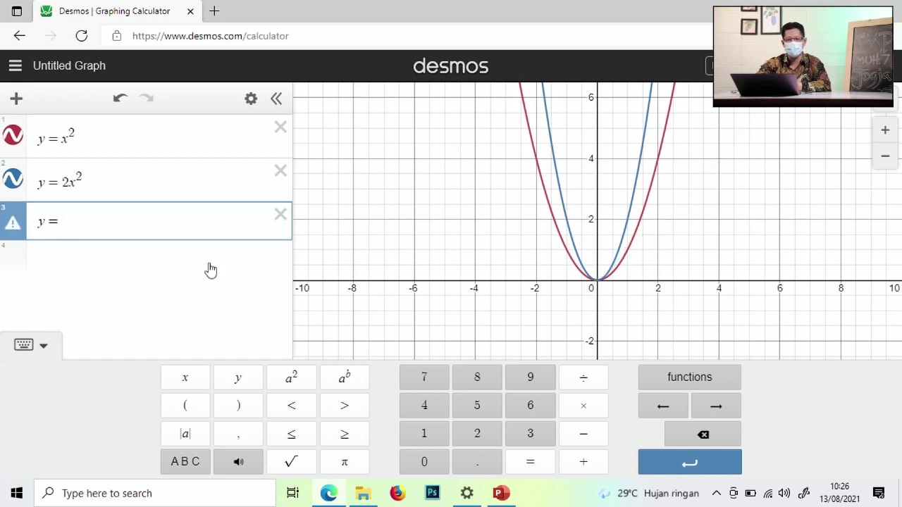
type("-")
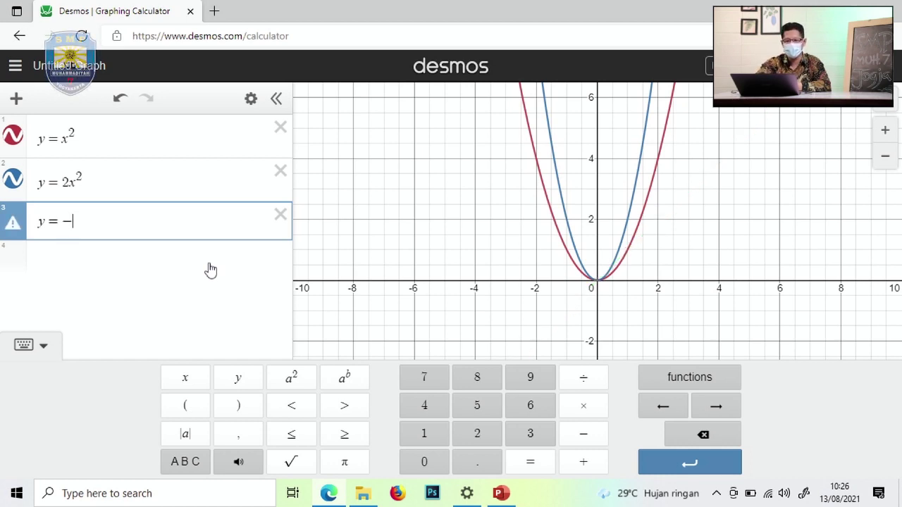
type("x")
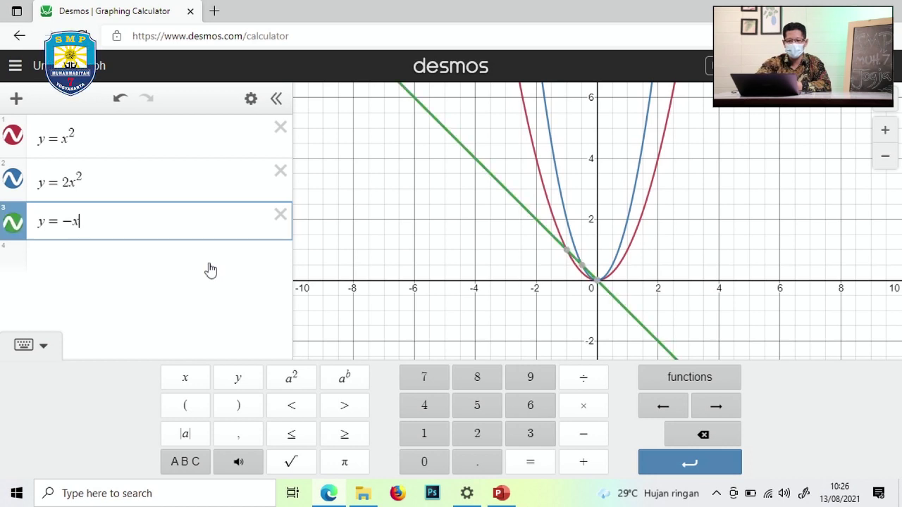
left_click(289, 378)
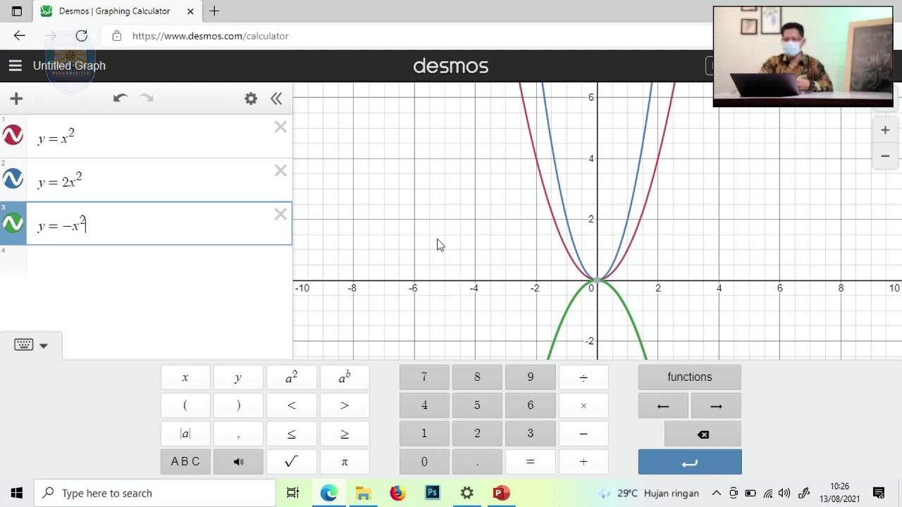
Add a fourth expression that graphs y = −3x², and leave expression editing to show the full graph area.
left_click_drag(437, 245, 418, 194)
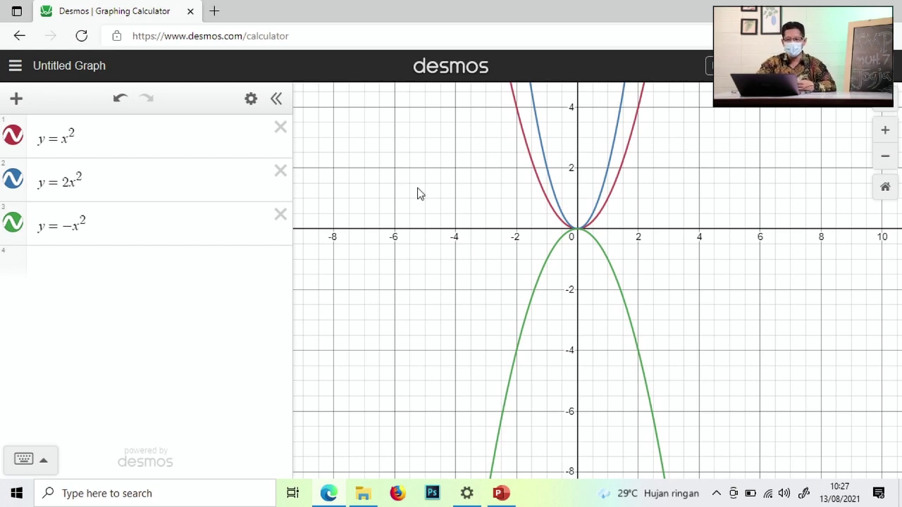
left_click(190, 226)
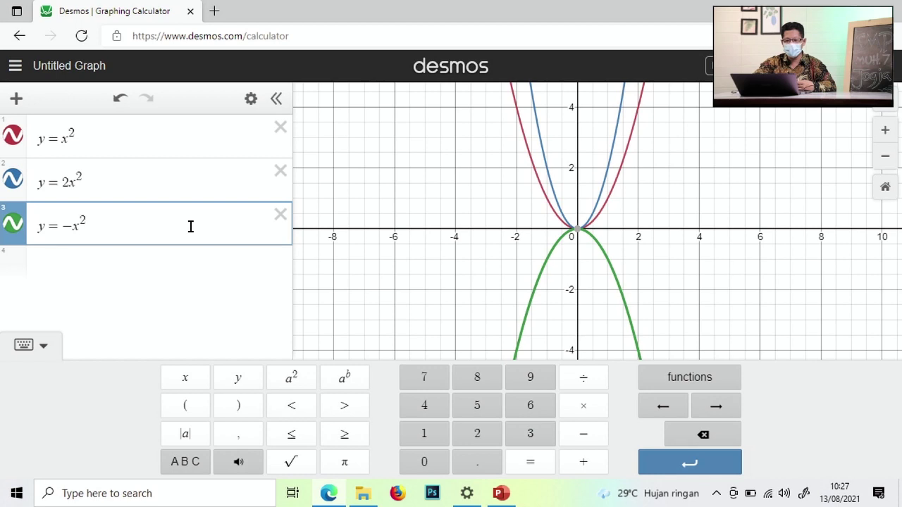
key("Return")
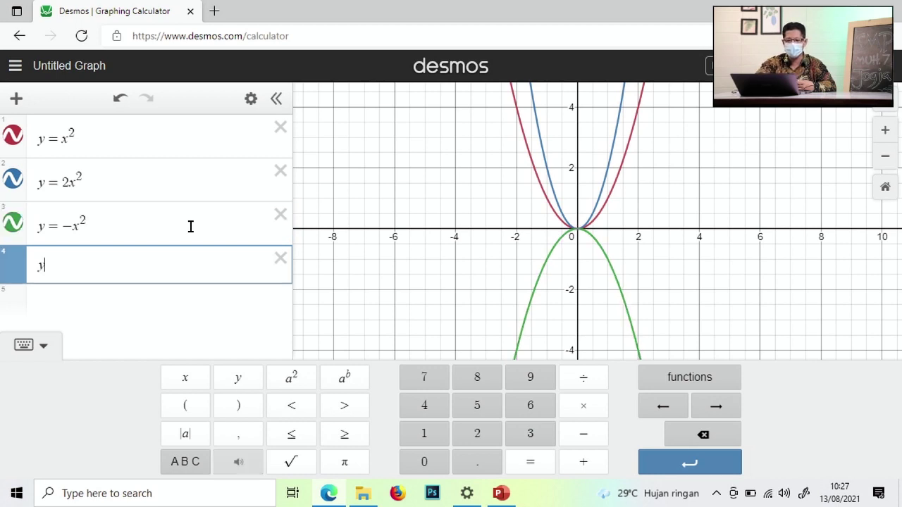
type("y=")
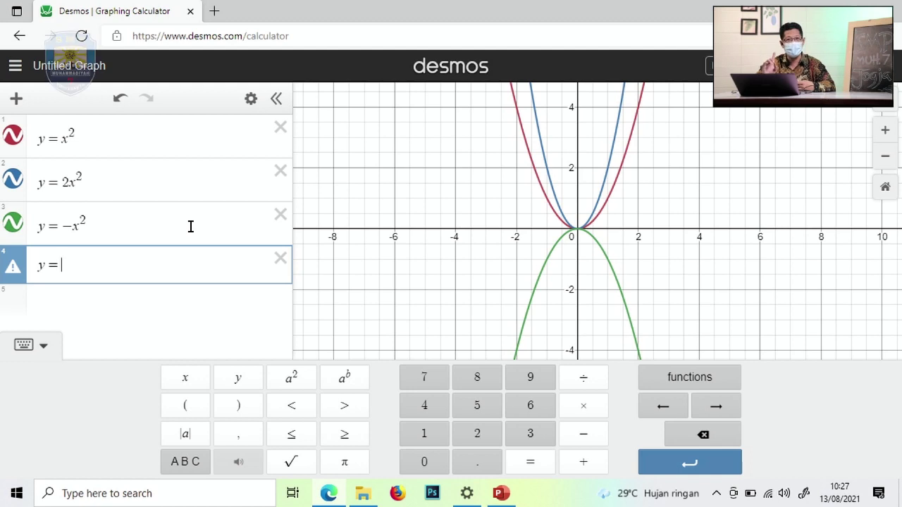
type("-")
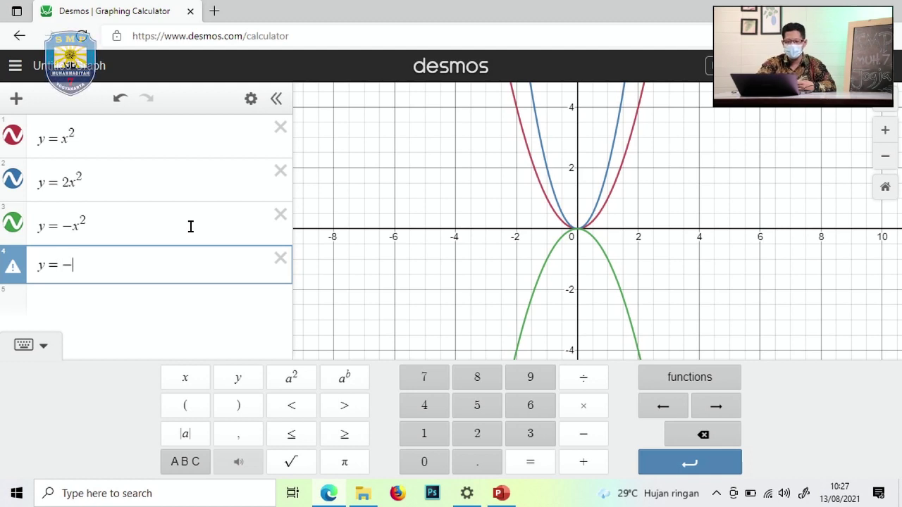
type("3")
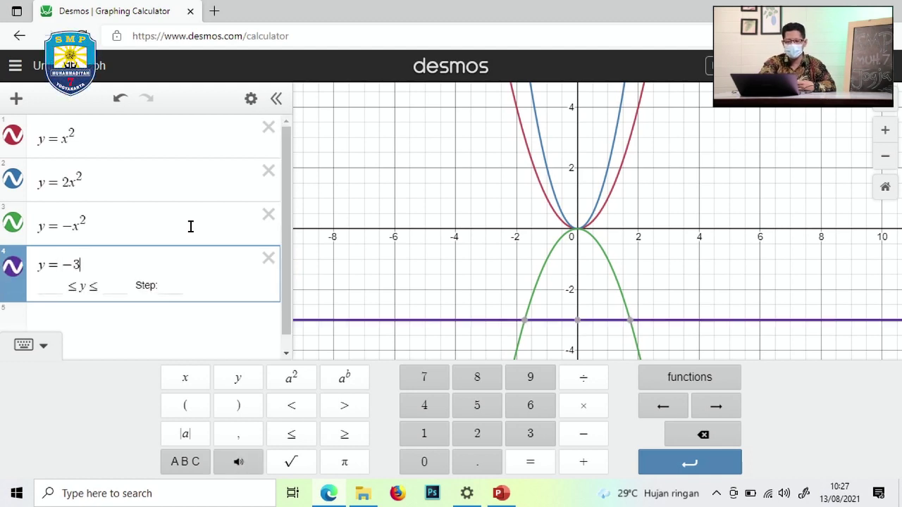
type("x")
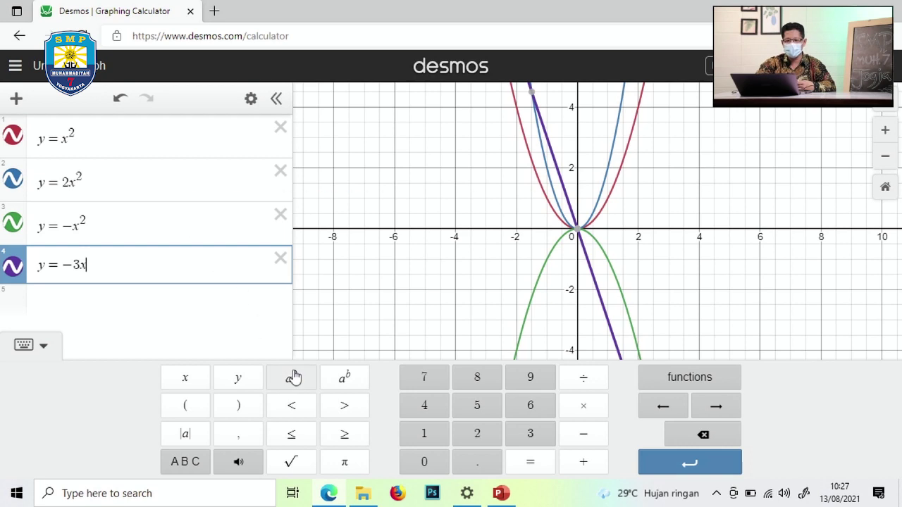
left_click(293, 378)
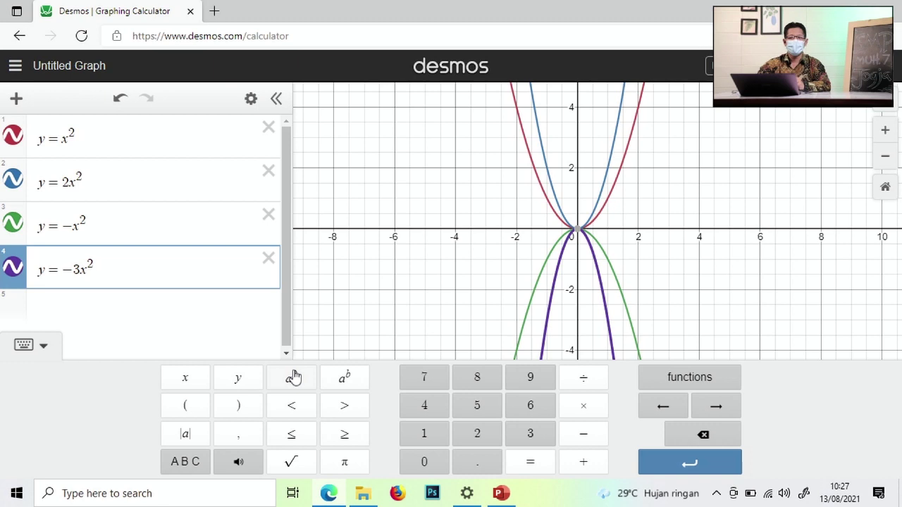
left_click(466, 234)
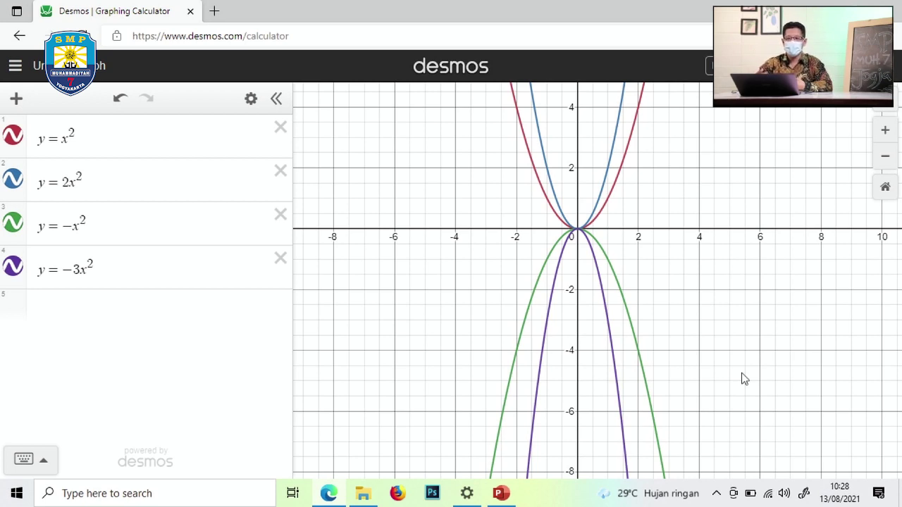
Switch to the KD 3.4 presentation in PowerPoint and start the slide show from slide 3.
left_click(497, 495)
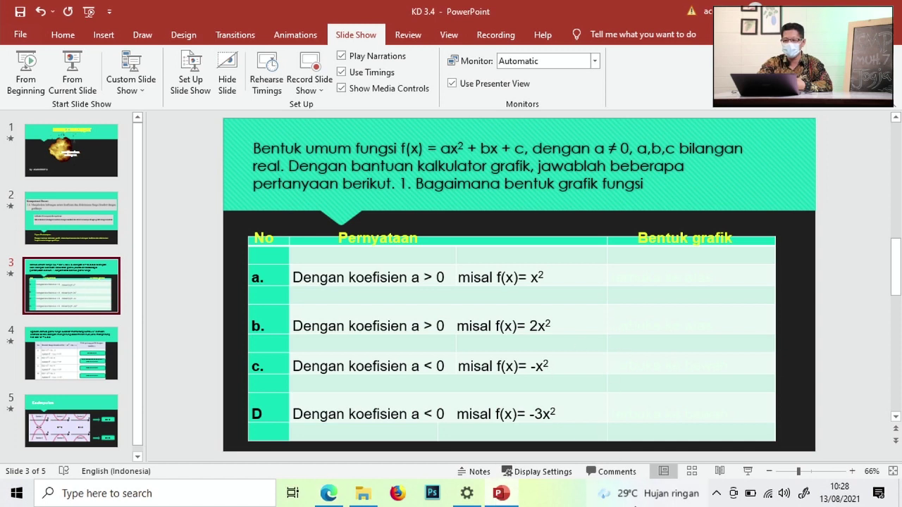
left_click(749, 472)
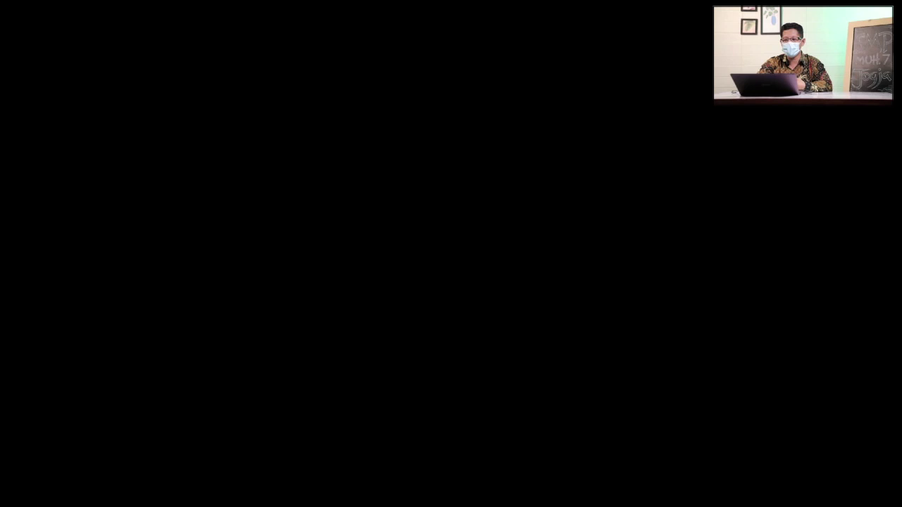